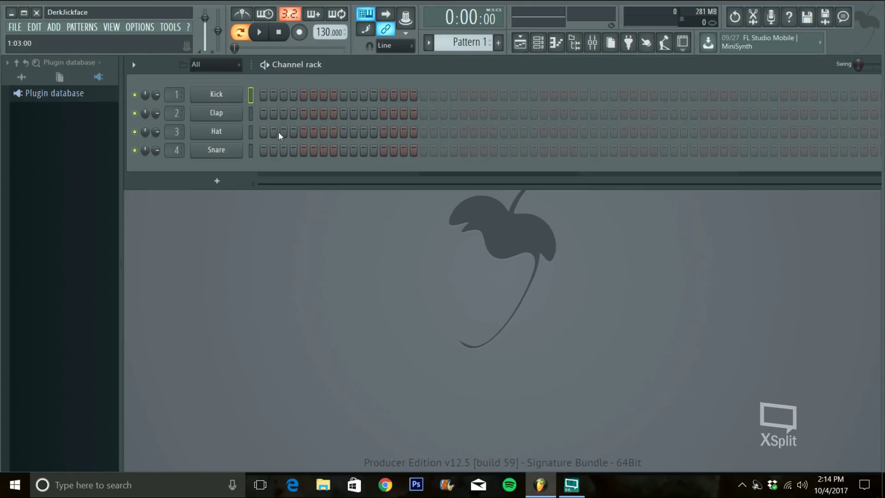
Step: Look at the mixer's first effect slot plugin list, then close it and the mixer
{"action": "left_click", "coordinate": [592, 43]}
{"action": "left_click", "coordinate": [773, 98]}
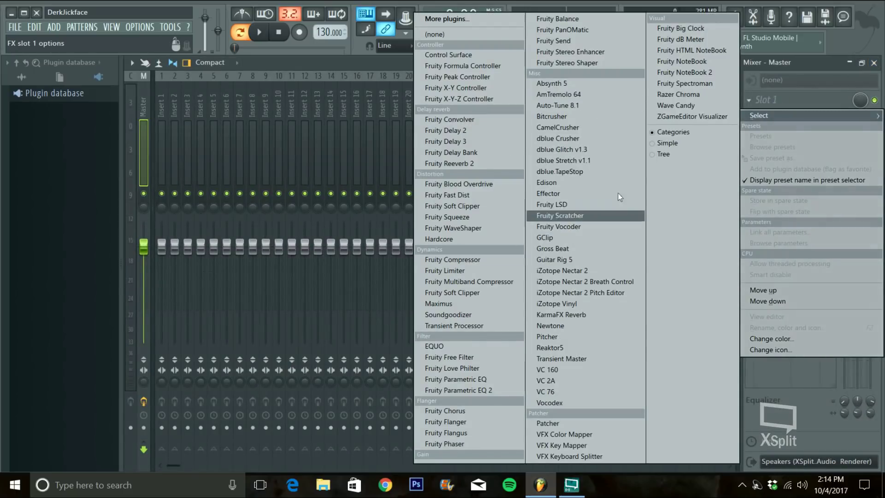
{"action": "left_click", "coordinate": [872, 70]}
{"action": "left_click", "coordinate": [874, 63]}
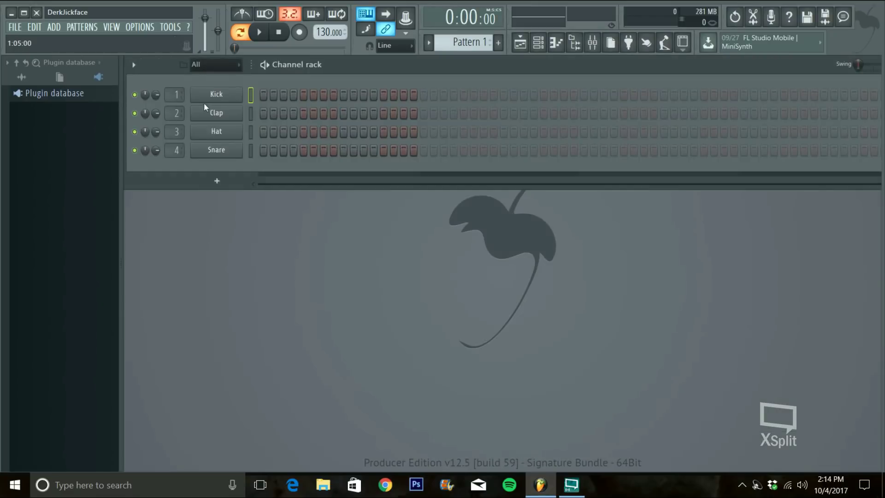
Step: Browse the Kick channel's options and the full generator plugin list without replacing anything
{"action": "right_click", "coordinate": [241, 89]}
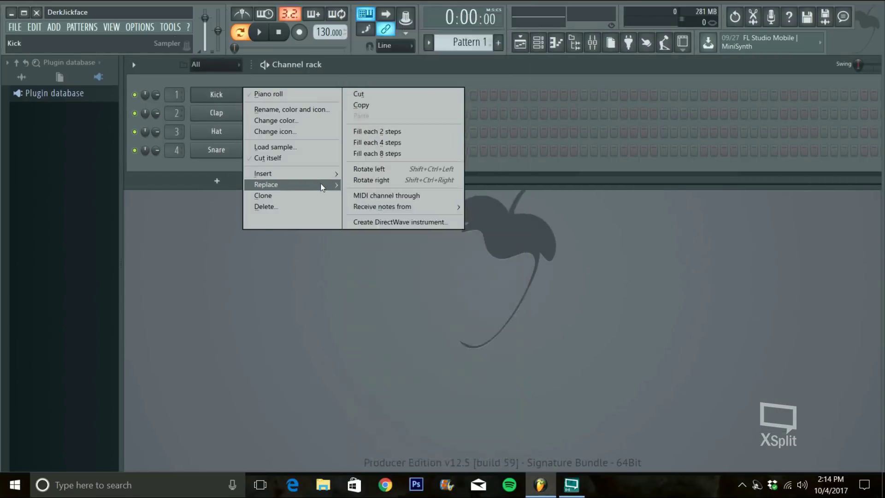
{"action": "mouse_move", "coordinate": [321, 185]}
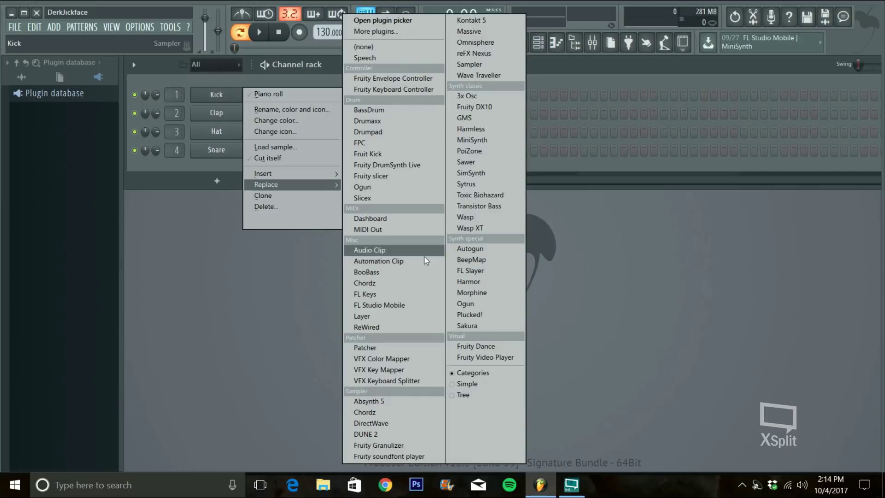
{"action": "left_click", "coordinate": [326, 263]}
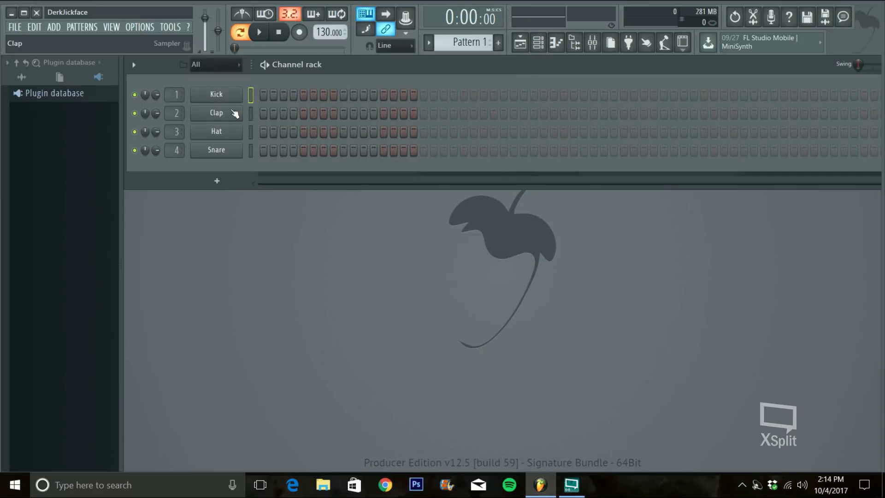
{"action": "right_click", "coordinate": [228, 95]}
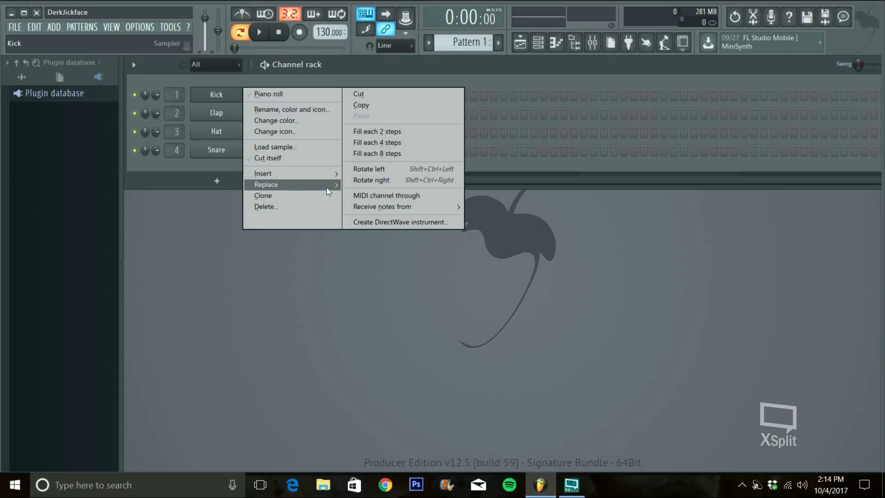
{"action": "mouse_move", "coordinate": [328, 189]}
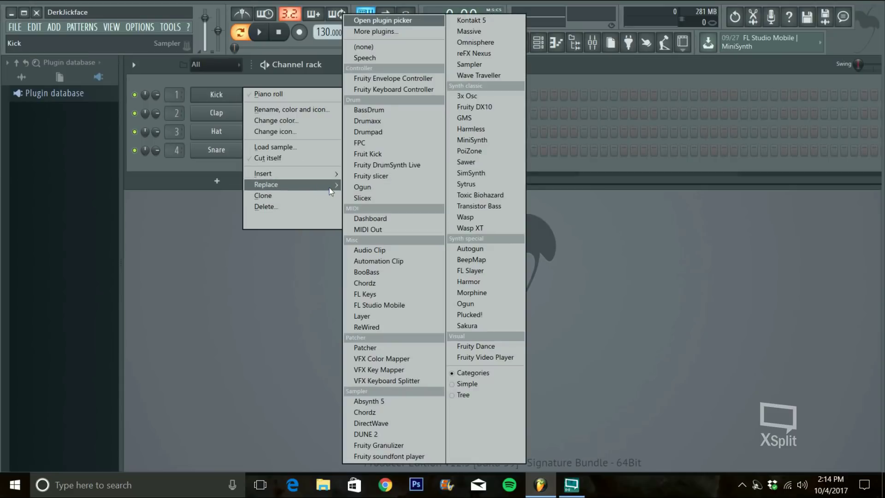
{"action": "left_click", "coordinate": [401, 32]}
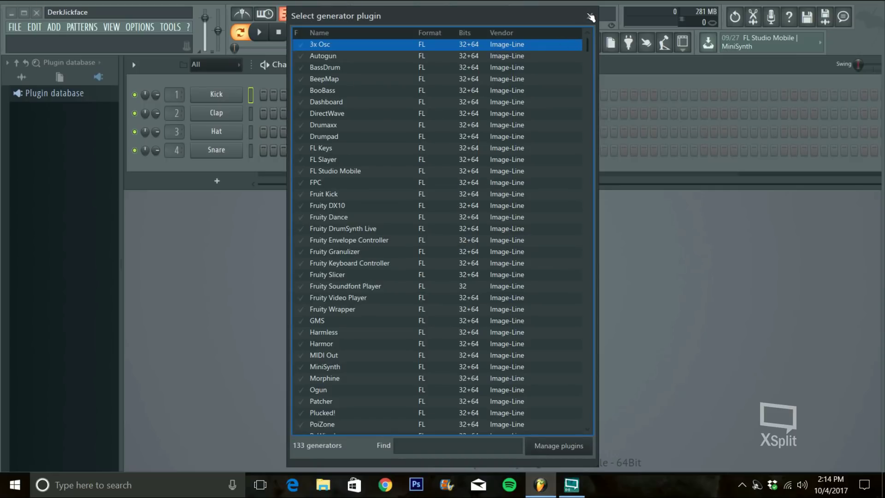
{"action": "left_click", "coordinate": [591, 17]}
{"action": "right_click", "coordinate": [219, 95]}
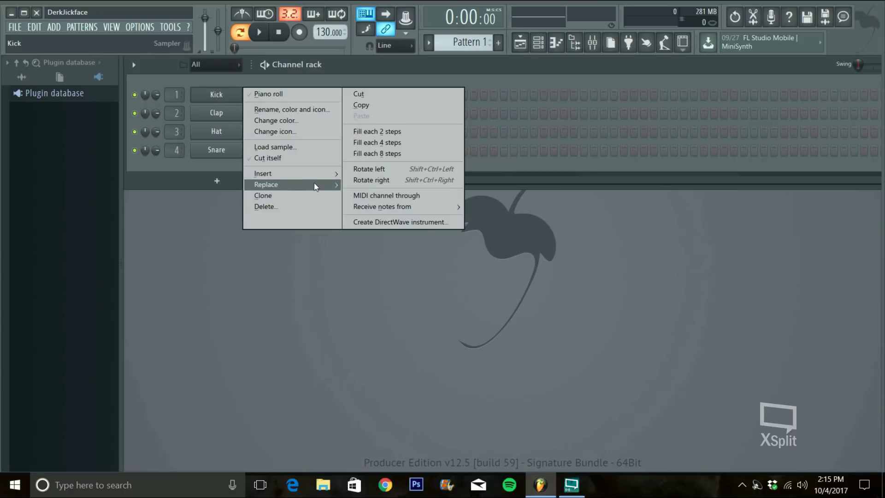
{"action": "left_click", "coordinate": [216, 237]}
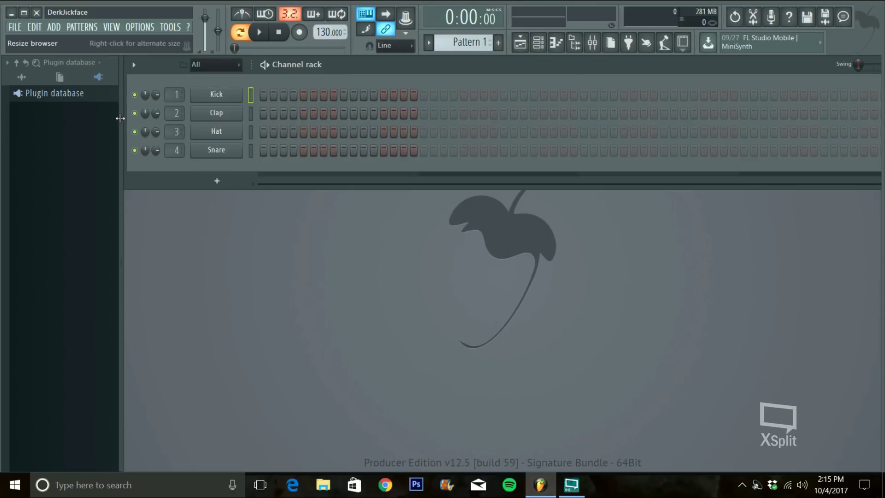
Step: Expand the browser's Plugin database > Installed > Generators > VST folder
{"action": "left_click", "coordinate": [105, 81]}
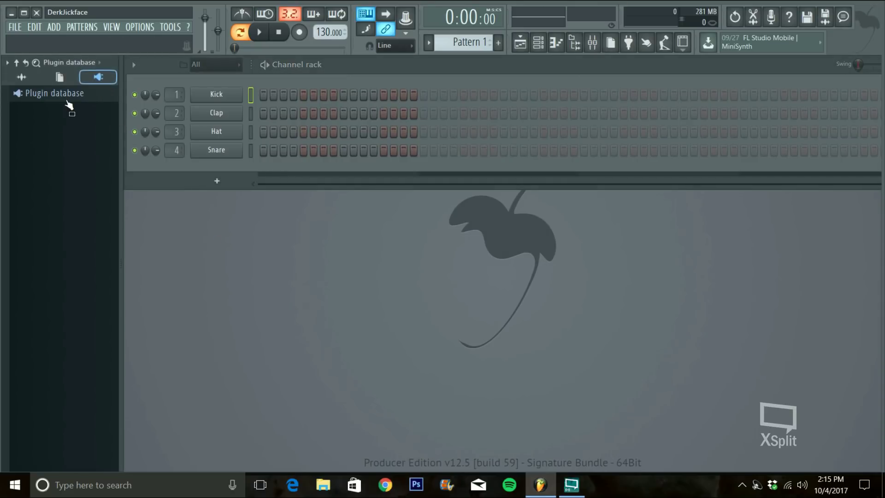
{"action": "left_click", "coordinate": [65, 98]}
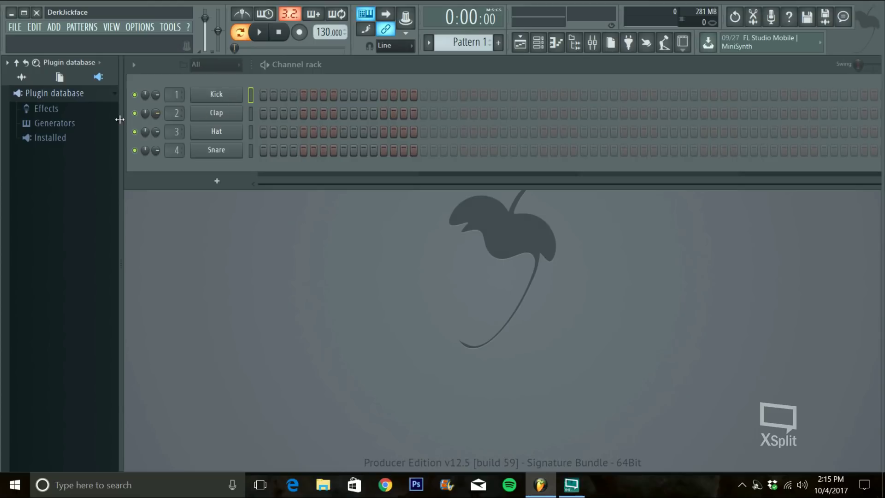
{"action": "left_click", "coordinate": [71, 138]}
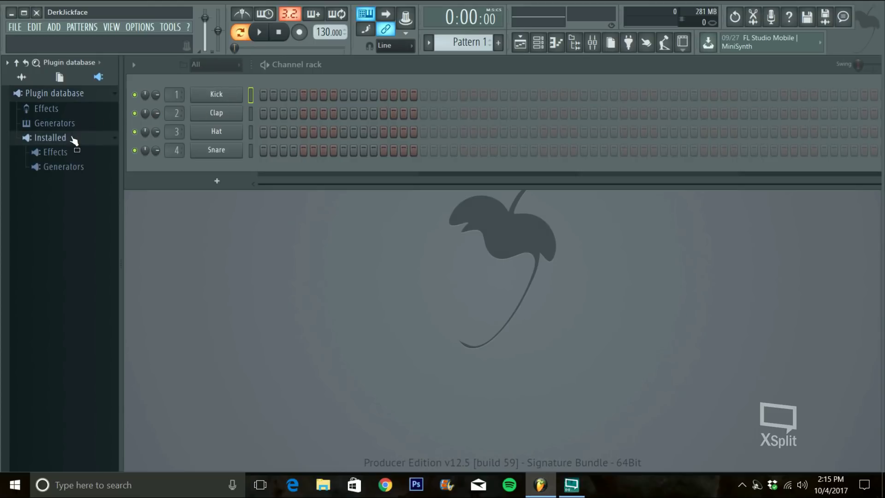
{"action": "left_click", "coordinate": [69, 167]}
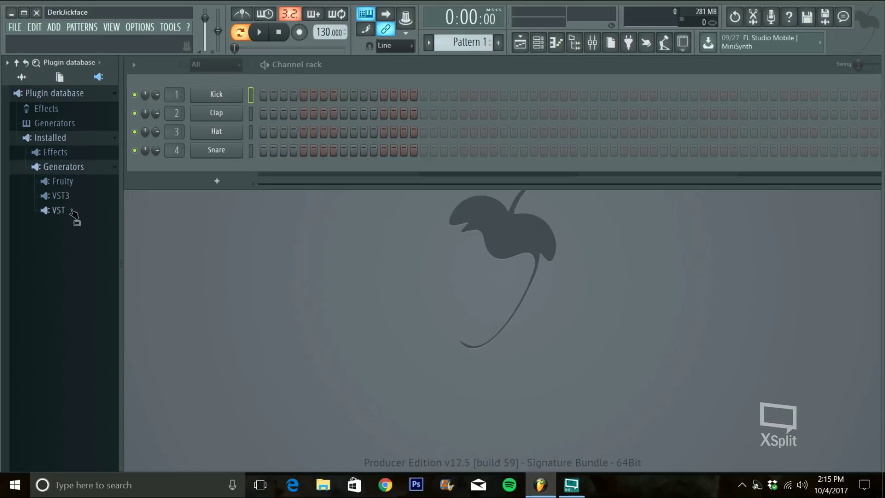
{"action": "left_click", "coordinate": [71, 210]}
{"action": "scroll", "coordinate": [54, 239], "scroll_direction": "down", "scroll_amount": 8}
Step: Load Kontakt 5 onto the Snare channel (channel 4) and move its window higher
{"action": "left_click_drag", "start_coordinate": [53, 239], "coordinate": [223, 152]}
{"action": "scroll", "coordinate": [71, 221], "scroll_direction": "down", "scroll_amount": 8}
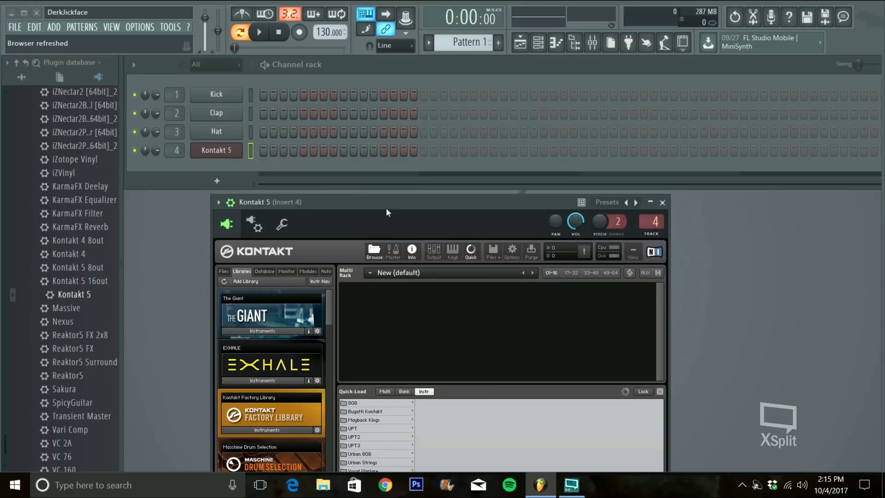
{"action": "left_click_drag", "start_coordinate": [386, 205], "coordinate": [445, 81]}
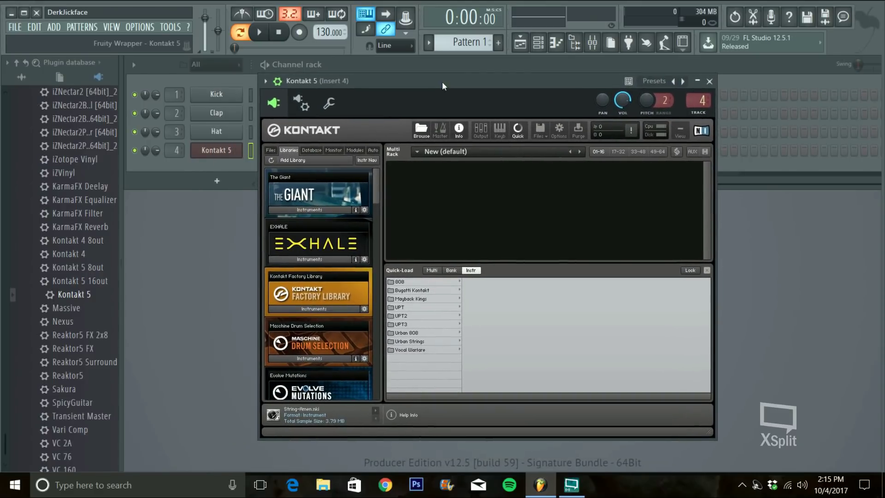
Step: Toggle Kontakt's library browser off and back on, then close its Quick-Load panel
{"action": "left_click", "coordinate": [422, 131]}
{"action": "left_click", "coordinate": [298, 129]}
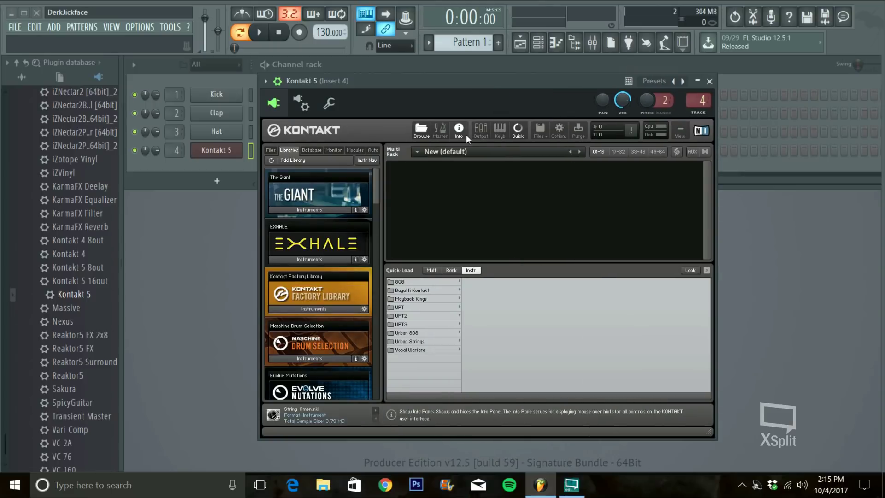
{"action": "left_click", "coordinate": [515, 132]}
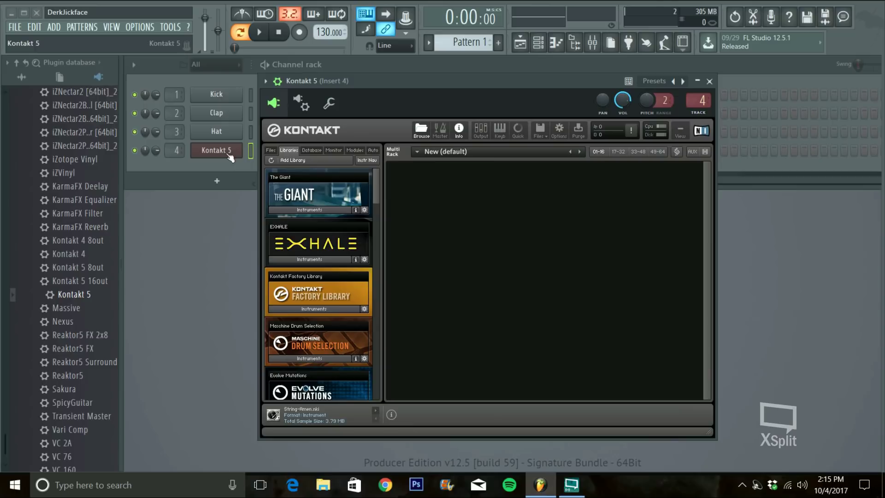
Step: Show the database's Generators > Sampler category and shift the Kontakt 5 window right
{"action": "scroll", "coordinate": [90, 201], "scroll_direction": "up", "scroll_amount": 10}
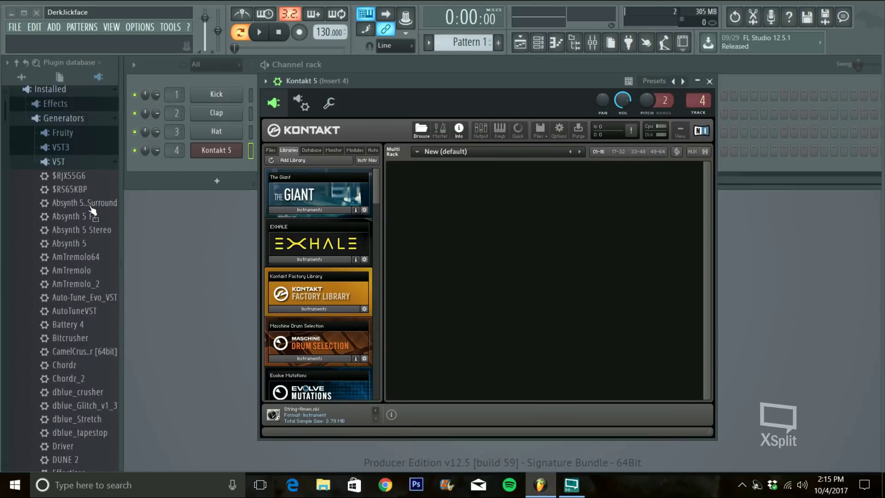
{"action": "scroll", "coordinate": [89, 203], "scroll_direction": "up", "scroll_amount": 3}
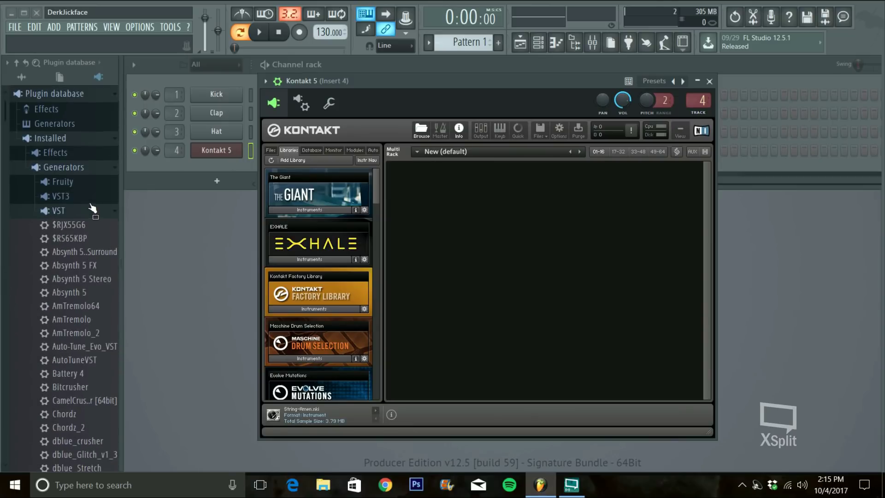
{"action": "left_click", "coordinate": [54, 123]}
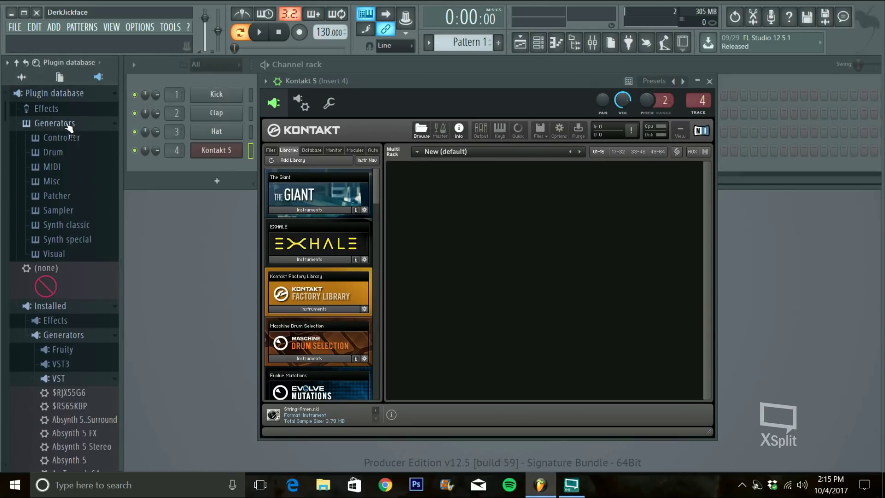
{"action": "left_click", "coordinate": [82, 215]}
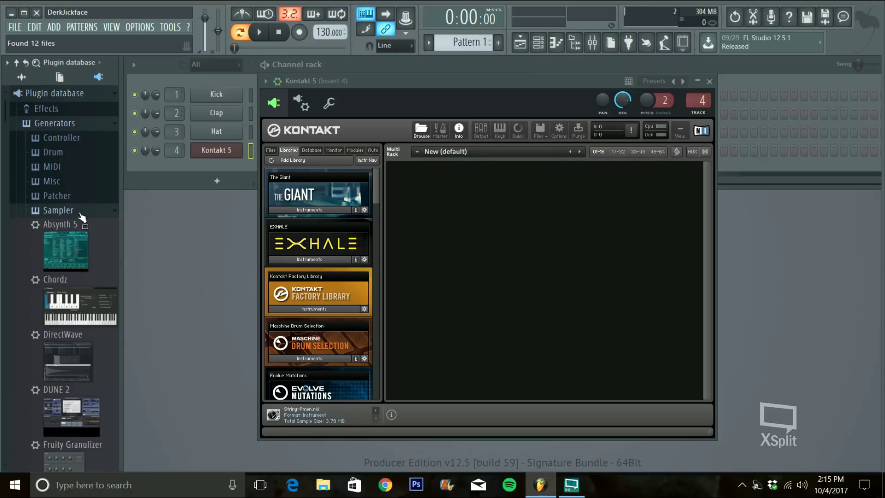
{"action": "scroll", "coordinate": [83, 227], "scroll_direction": "down", "scroll_amount": 2}
{"action": "scroll", "coordinate": [82, 226], "scroll_direction": "down", "scroll_amount": 4}
{"action": "scroll", "coordinate": [82, 225], "scroll_direction": "up", "scroll_amount": 6}
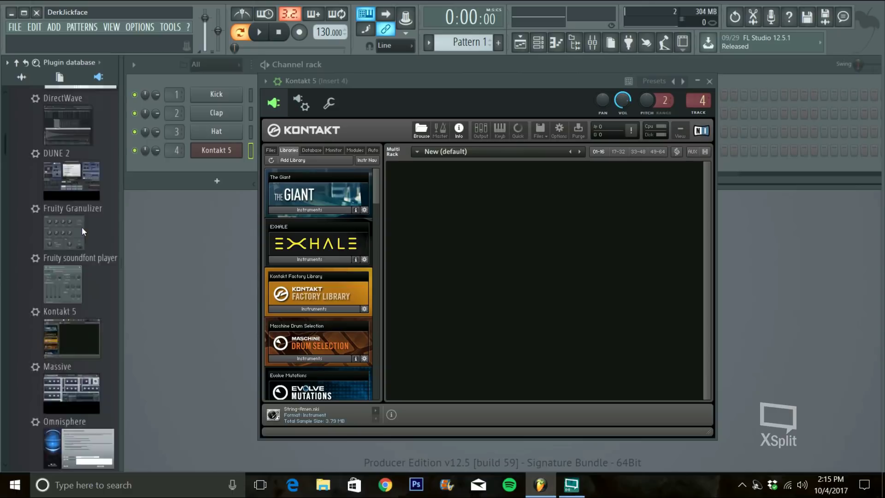
{"action": "left_click_drag", "start_coordinate": [85, 229], "coordinate": [270, 210]}
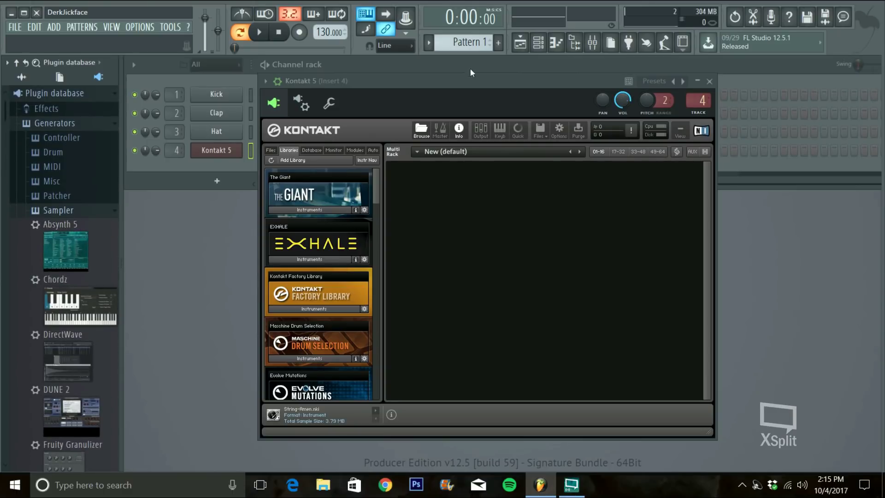
{"action": "left_click_drag", "start_coordinate": [457, 79], "coordinate": [515, 81]}
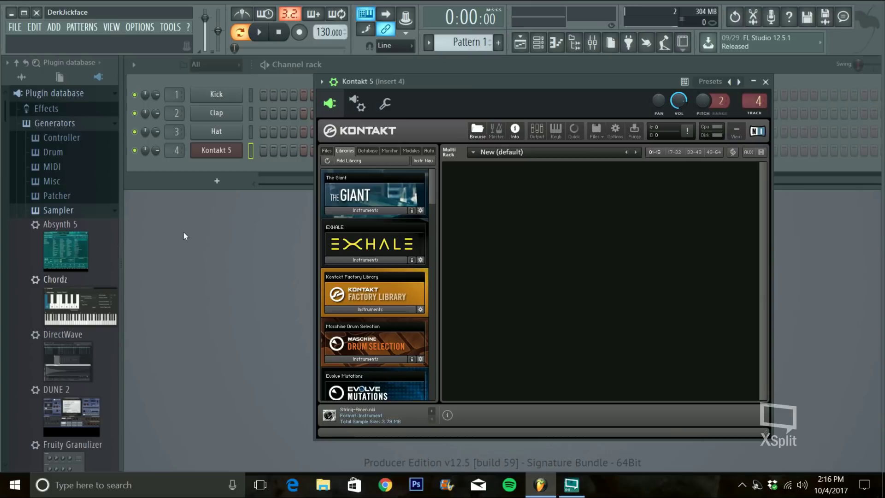
Step: Flag Kontakt 5 as a database favorite, filed under Sampler, and dismiss the confirmation
{"action": "left_click", "coordinate": [321, 82]}
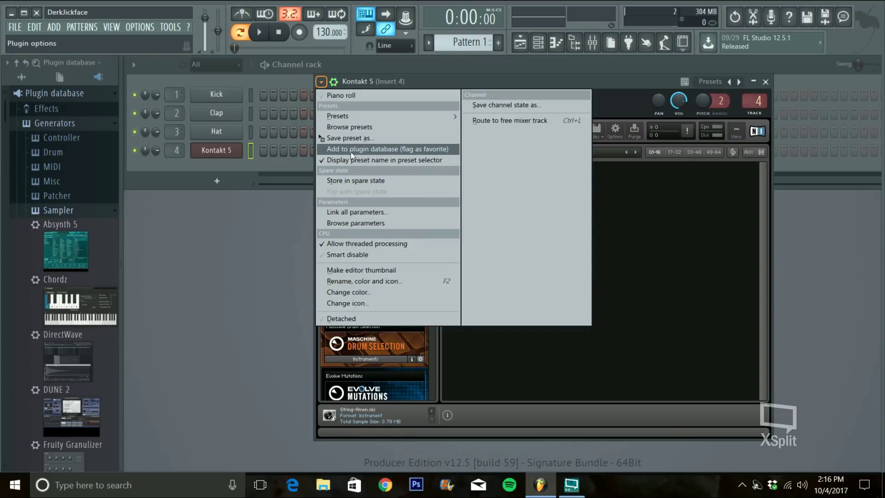
{"action": "left_click", "coordinate": [411, 149]}
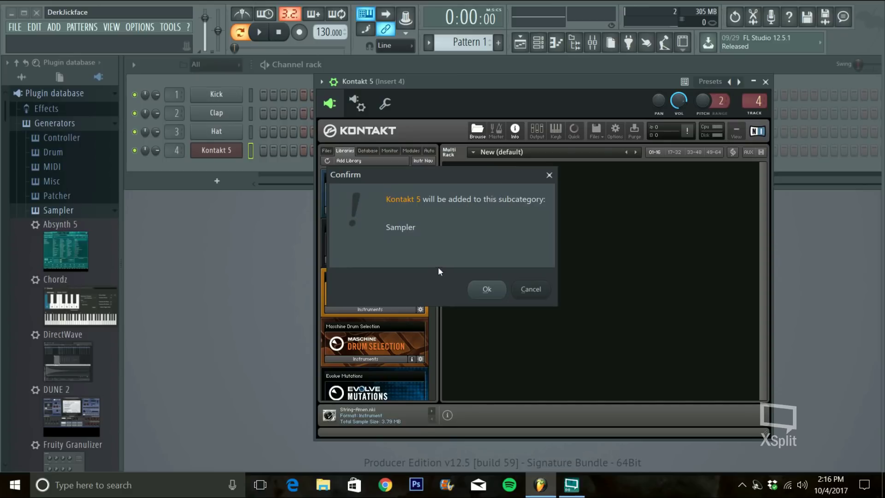
{"action": "left_click", "coordinate": [536, 295]}
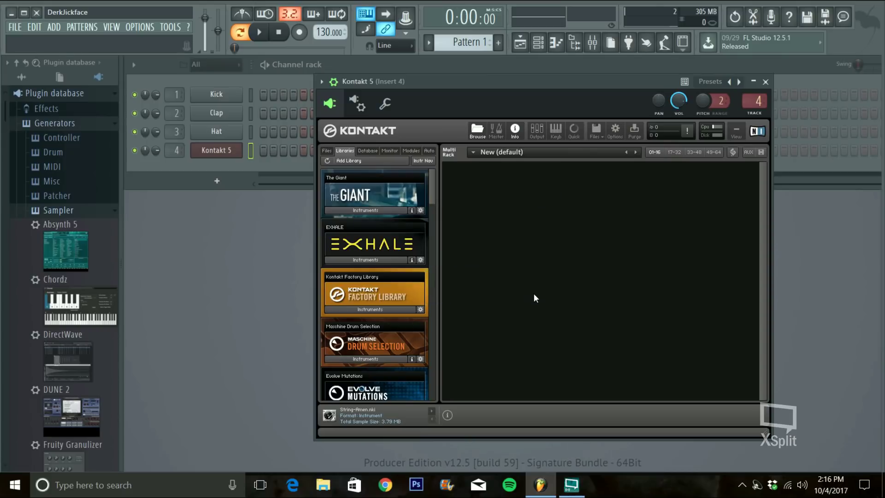
Step: Check the Kontakt 5 channel's Replace list to find it among the Sampler plugins
{"action": "right_click", "coordinate": [230, 150]}
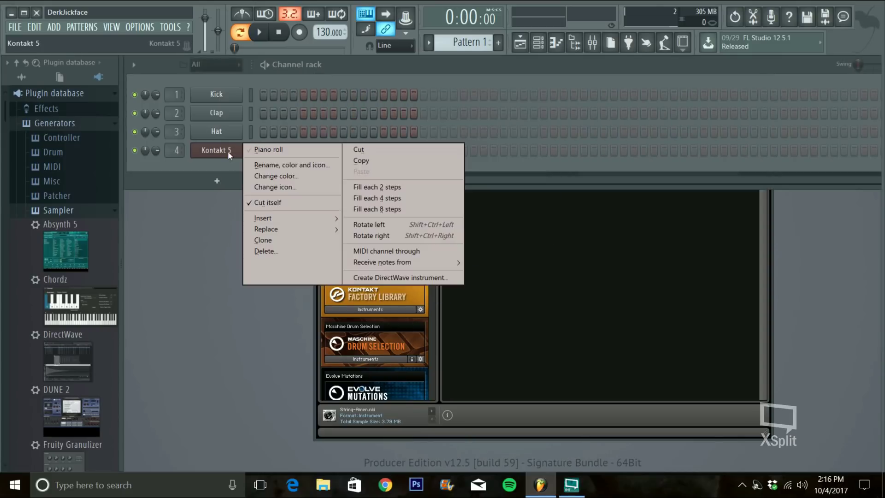
{"action": "mouse_move", "coordinate": [318, 236]}
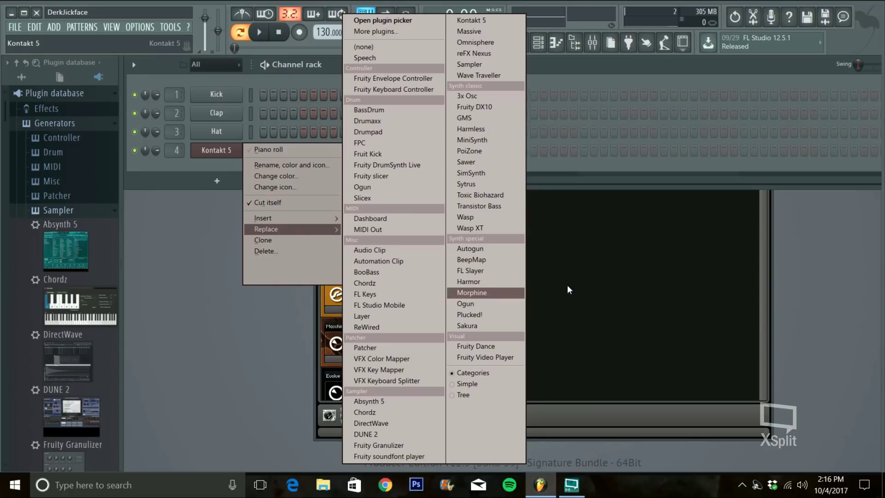
{"action": "left_click", "coordinate": [696, 172]}
Step: Collapse Sampler and show the Drum favorites (BassDrum, Drumaxx, Drumpad, FPC)
{"action": "left_click", "coordinate": [48, 211]}
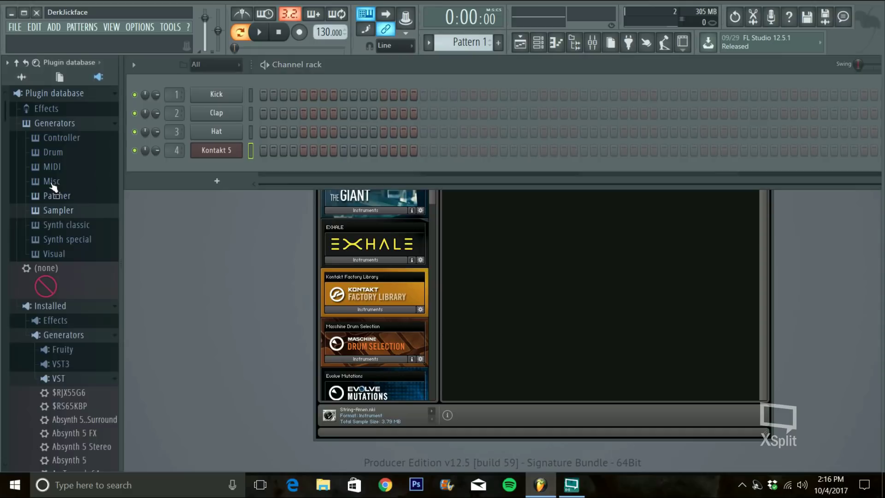
{"action": "left_click", "coordinate": [69, 157]}
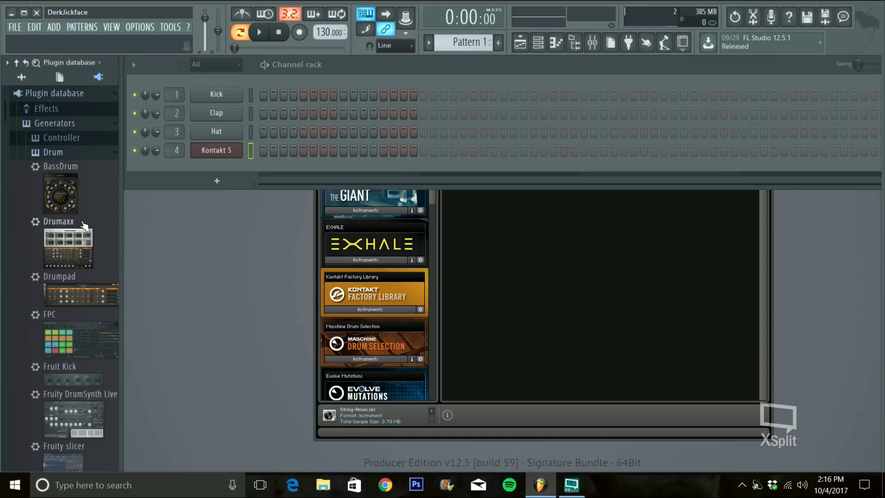
{"action": "right_click", "coordinate": [209, 151]}
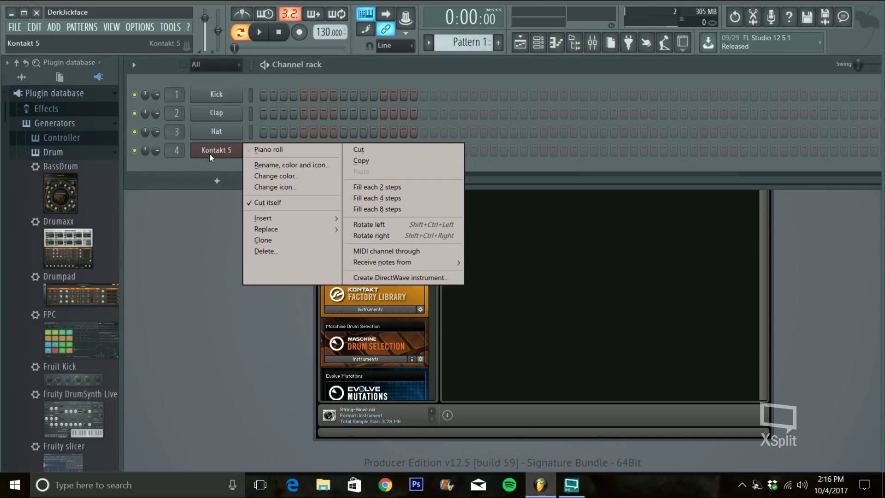
{"action": "left_click", "coordinate": [213, 251]}
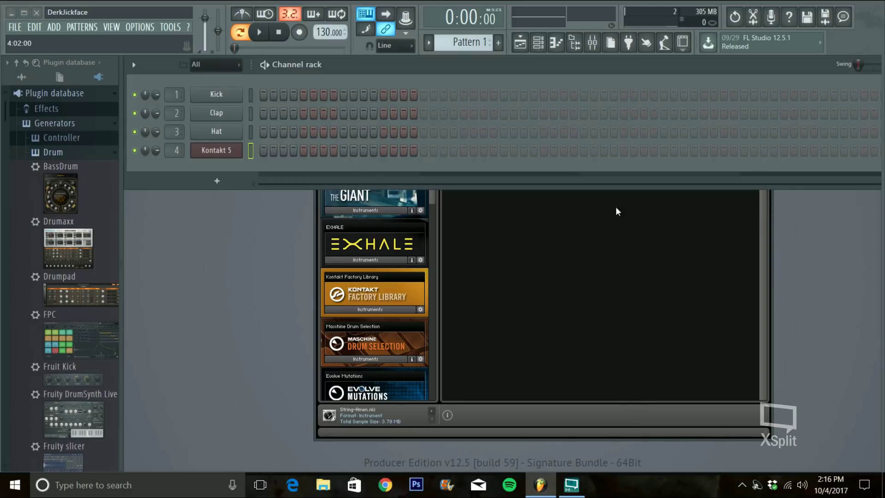
Step: Show AmTremolo on mixer Insert 4, centre its window, and bring up Slot 2's effect list
{"action": "left_click_drag", "start_coordinate": [226, 148], "coordinate": [771, 101]}
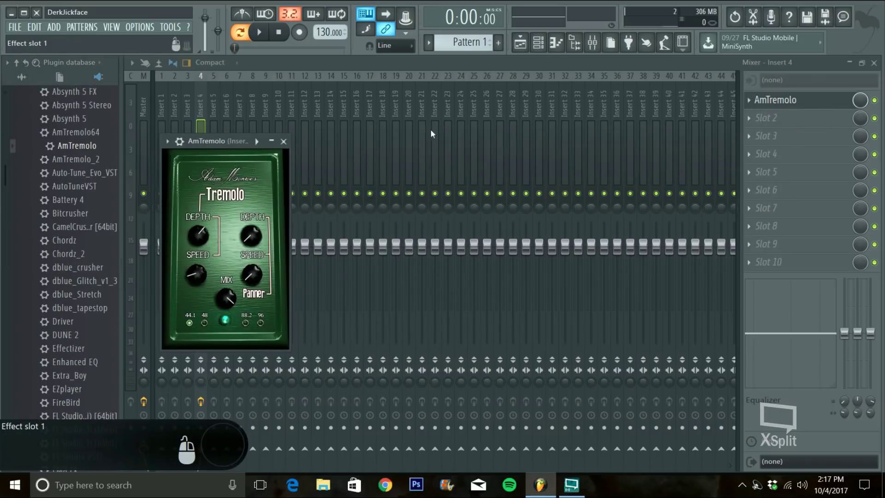
{"action": "left_click_drag", "start_coordinate": [269, 140], "coordinate": [498, 130]}
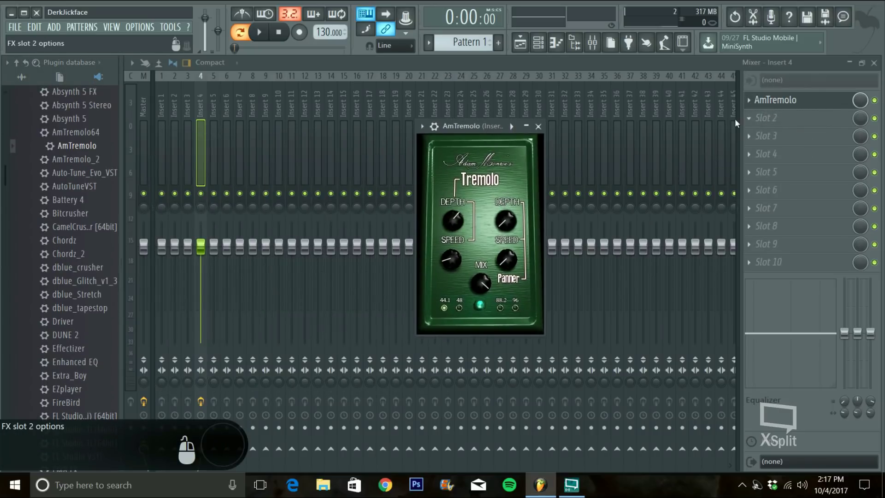
{"action": "left_click", "coordinate": [755, 118]}
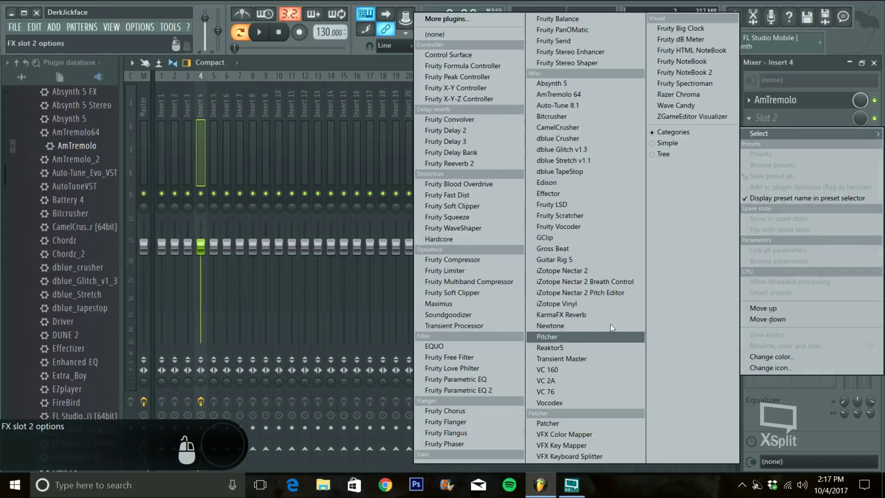
Step: Dismiss the slot menu, collapse Installed, and open Plugin database > Effects > Filter
{"action": "left_click", "coordinate": [403, 168]}
{"action": "scroll", "coordinate": [64, 187], "scroll_direction": "up", "scroll_amount": 3}
{"action": "scroll", "coordinate": [65, 187], "scroll_direction": "up", "scroll_amount": 3}
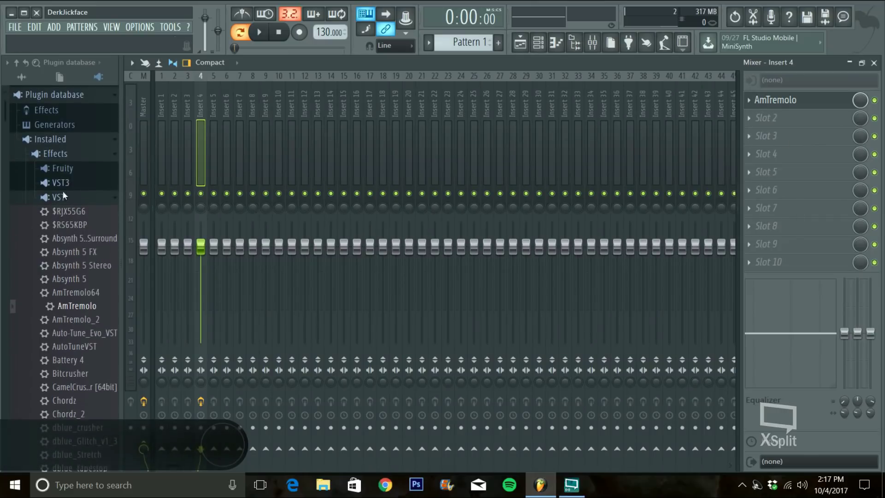
{"action": "left_click", "coordinate": [67, 138]}
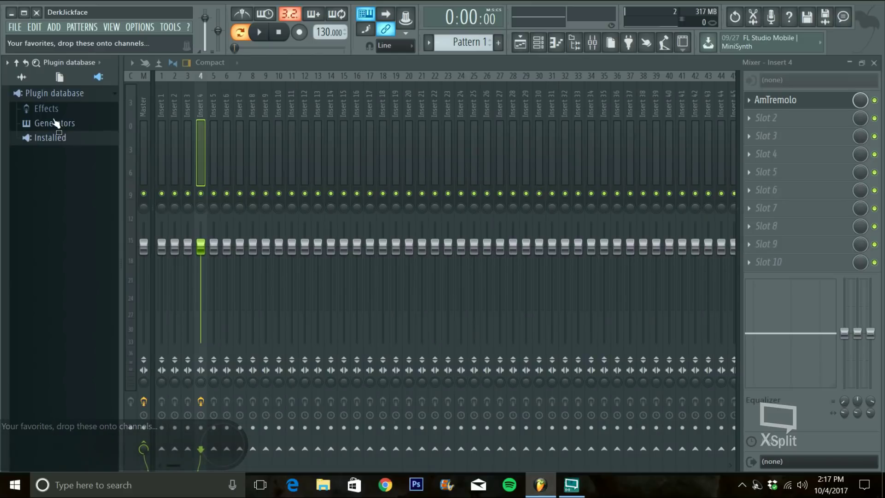
{"action": "left_click", "coordinate": [51, 110]}
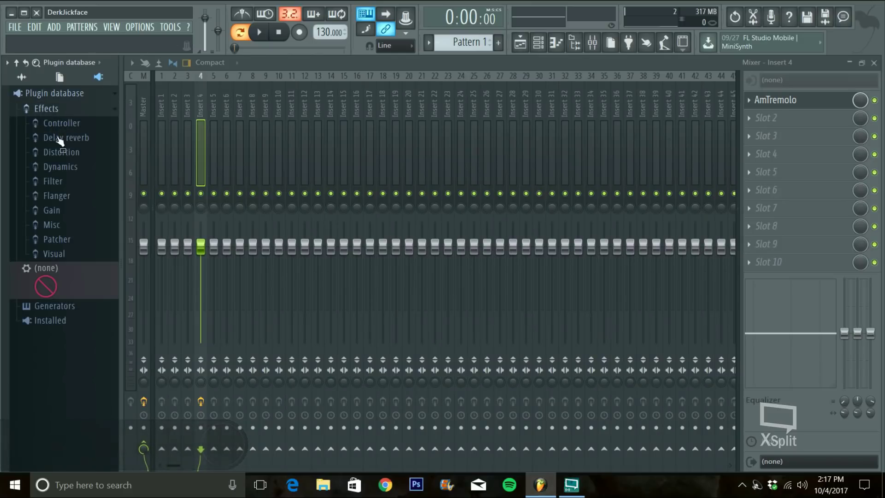
{"action": "left_click", "coordinate": [69, 184]}
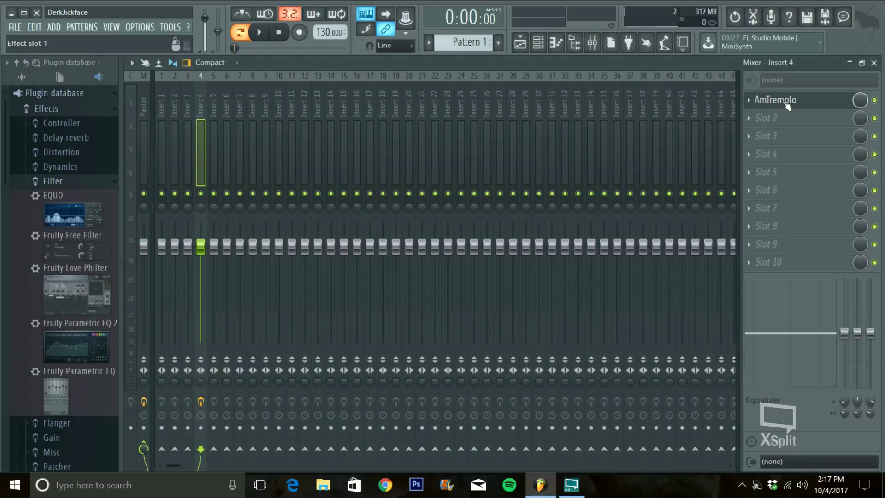
{"action": "left_click", "coordinate": [796, 101]}
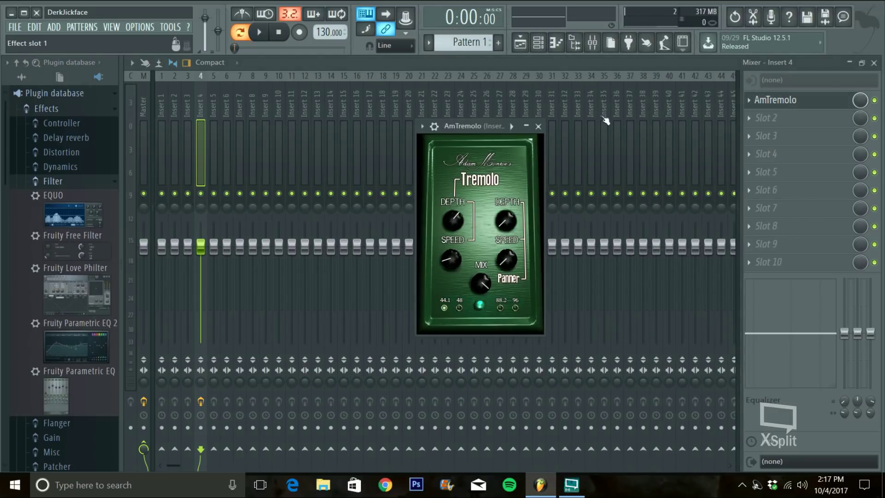
{"action": "left_click", "coordinate": [422, 128]}
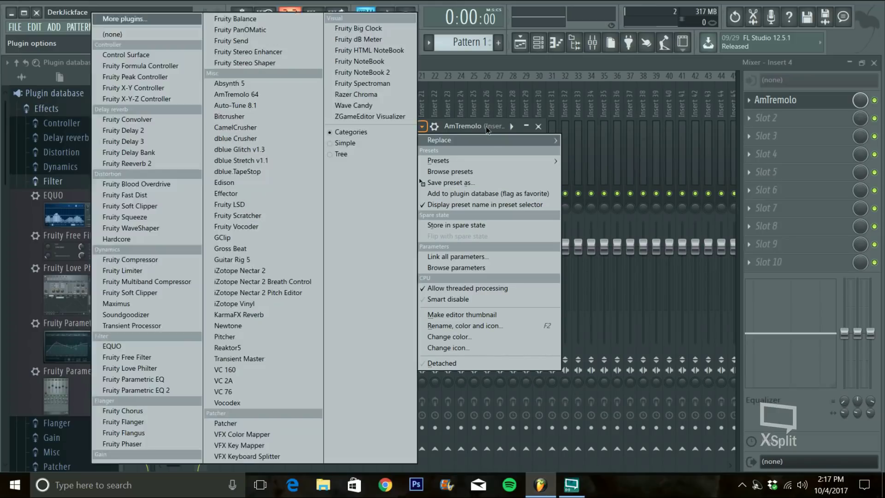
{"action": "left_click", "coordinate": [485, 126]}
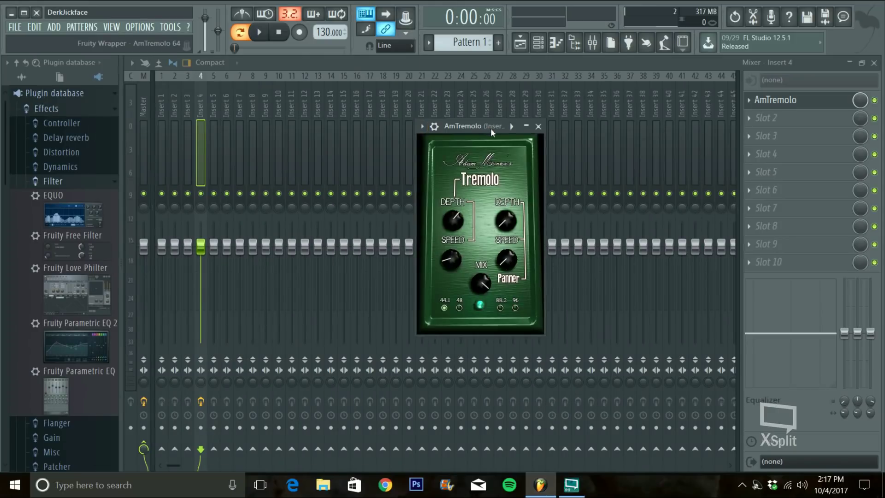
Step: Close the AmTremolo window and collapse the Filter and Effects favorites
{"action": "left_click", "coordinate": [538, 127]}
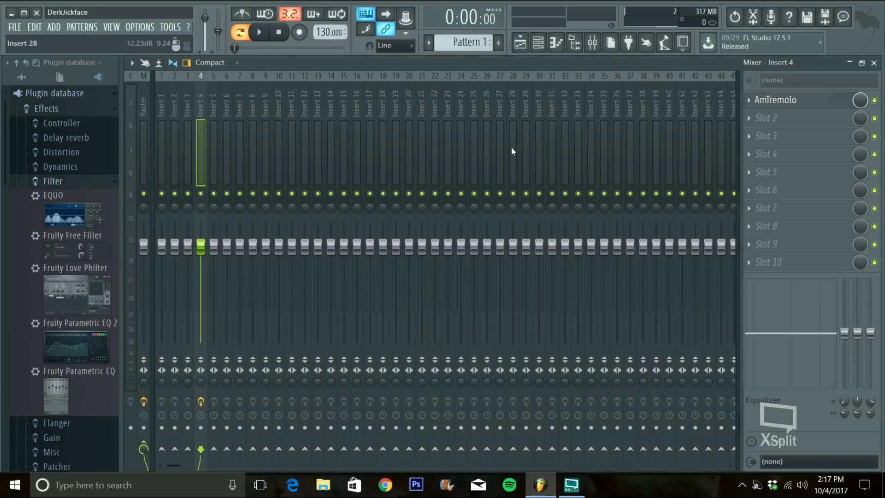
{"action": "left_click", "coordinate": [72, 183]}
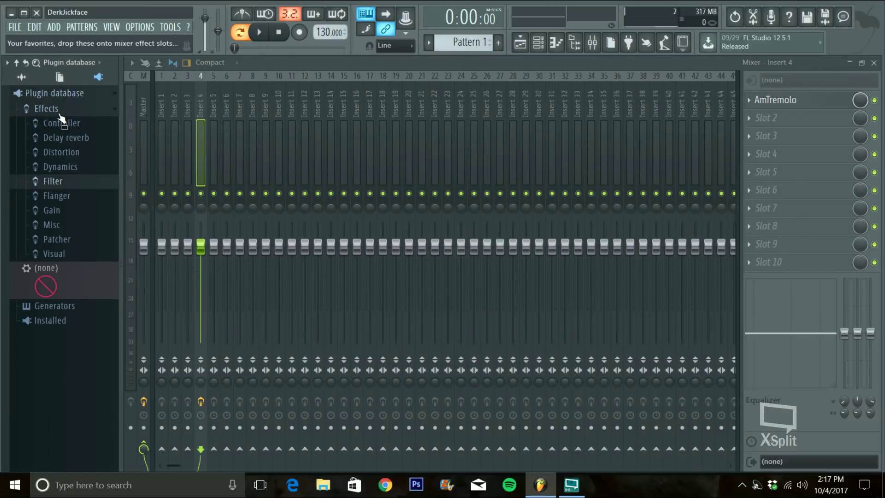
{"action": "left_click", "coordinate": [63, 108]}
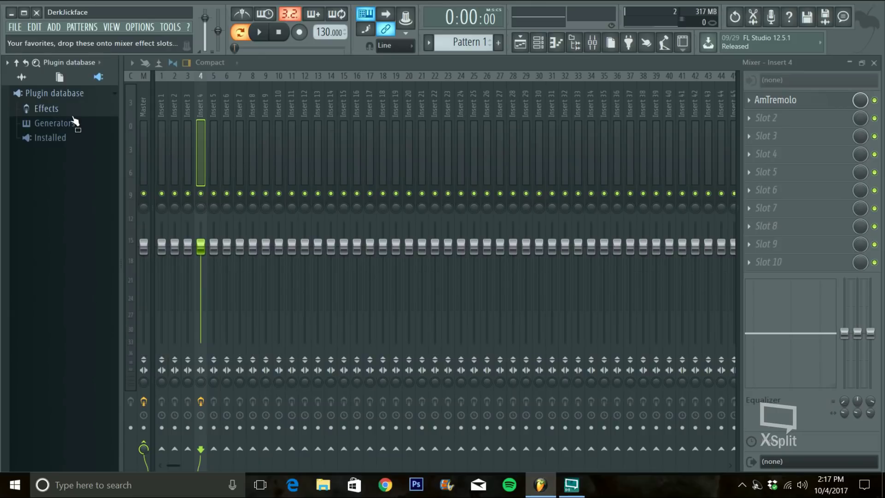
Step: Delete the Kontakt 5 channel from the channel rack and reopen the mixer
{"action": "left_click", "coordinate": [875, 63]}
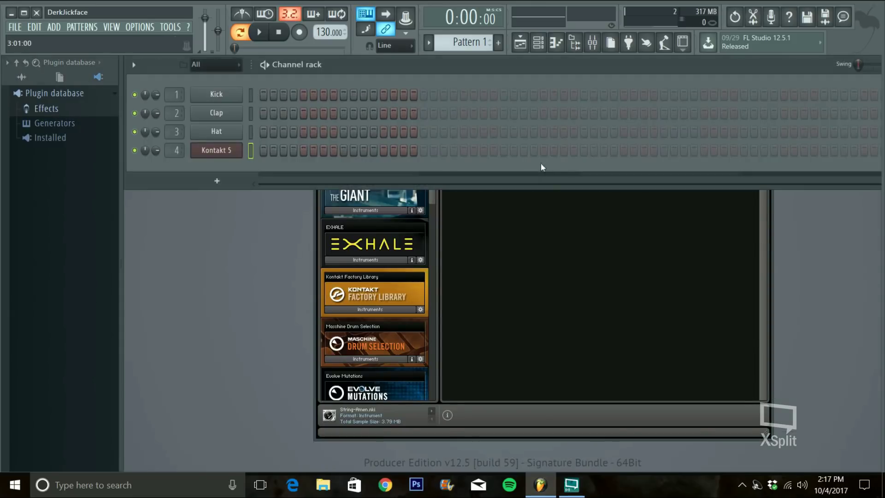
{"action": "right_click", "coordinate": [223, 152]}
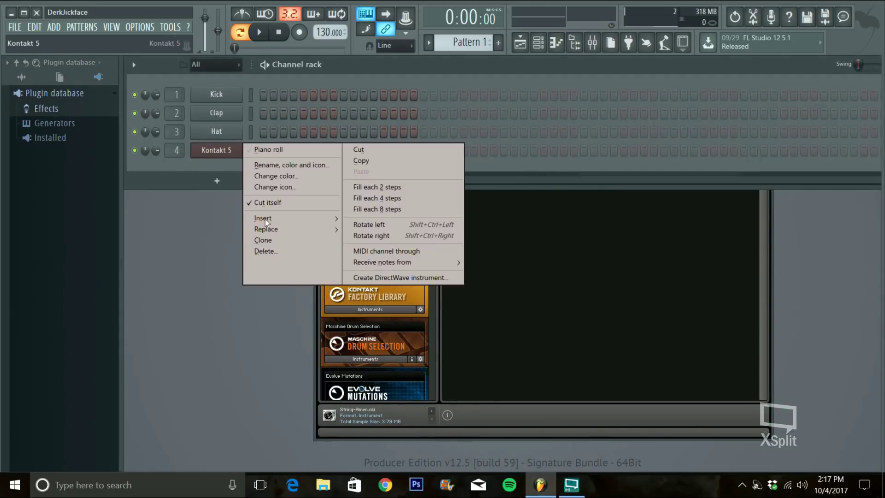
{"action": "left_click", "coordinate": [281, 251]}
{"action": "left_click", "coordinate": [512, 275]}
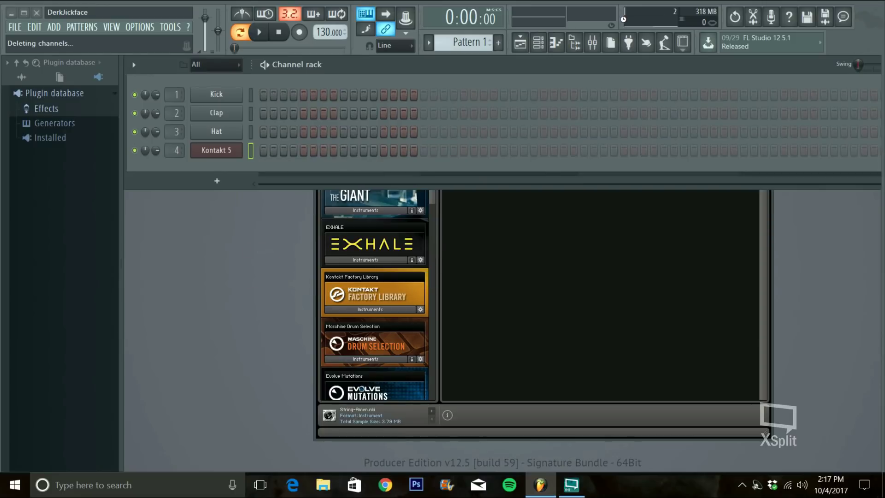
{"action": "left_click", "coordinate": [592, 42]}
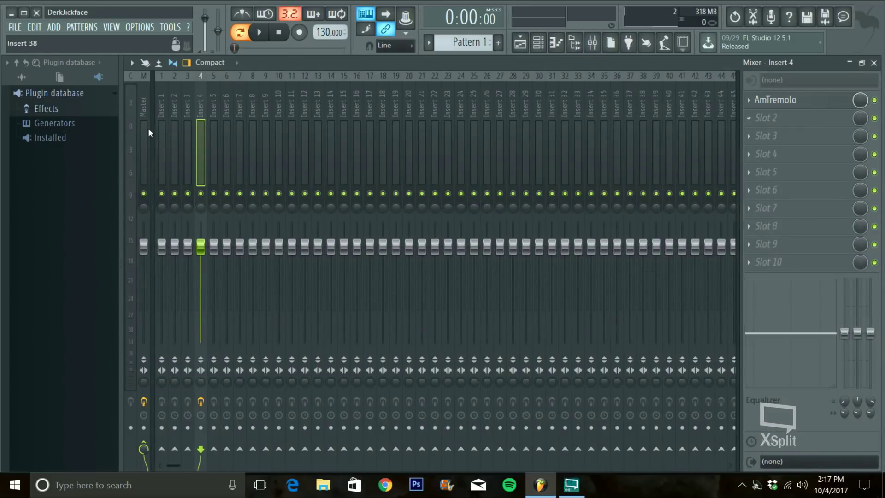
Step: Expand the installed effects folder and inspect the AmTremolo slot's editor and options
{"action": "left_click", "coordinate": [78, 138]}
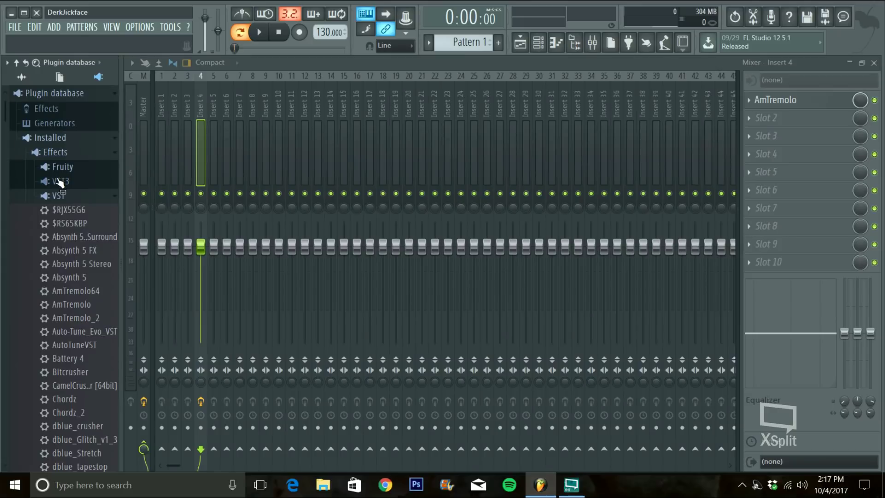
{"action": "scroll", "coordinate": [60, 194], "scroll_direction": "down", "scroll_amount": 2}
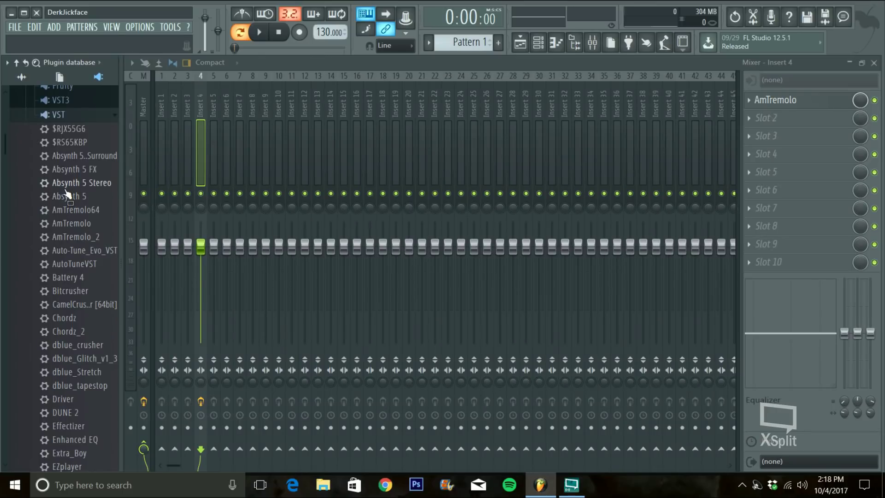
{"action": "left_click", "coordinate": [772, 100]}
{"action": "left_click", "coordinate": [750, 102]}
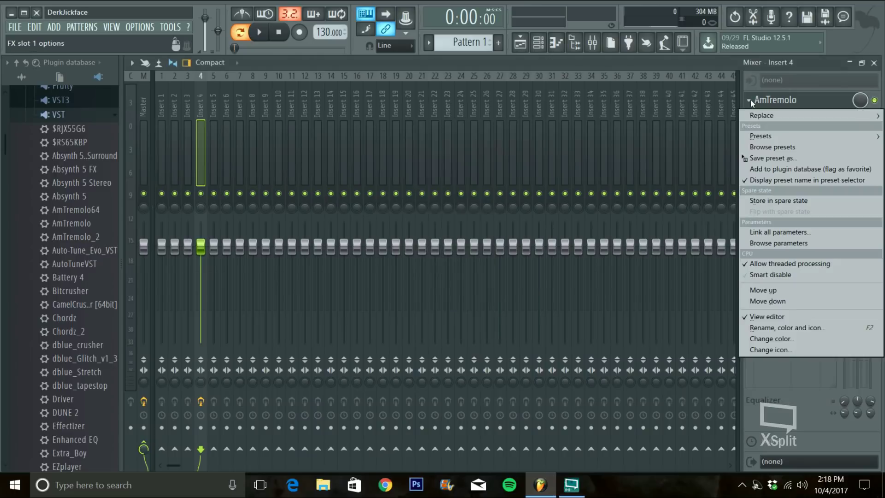
{"action": "mouse_move", "coordinate": [761, 115]}
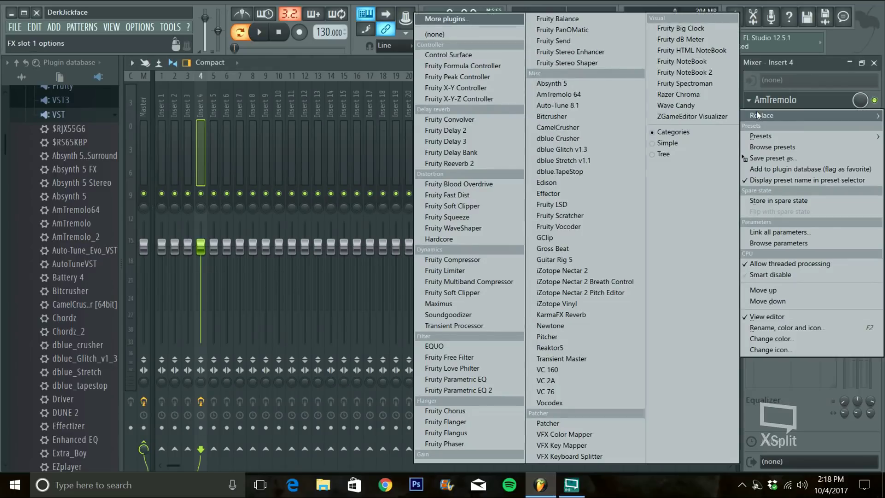
{"action": "left_click", "coordinate": [71, 156]}
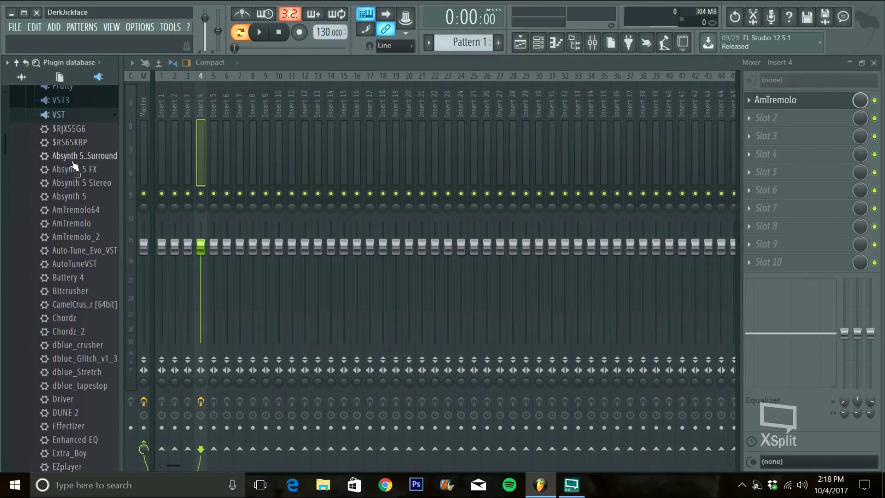
Step: Drag Absynth 5 FX, Auto-Tune_Evo_VST, Chordz_2 and dblue_Stretch into Insert 4 slots 2–5
{"action": "left_click_drag", "start_coordinate": [73, 169], "coordinate": [774, 118]}
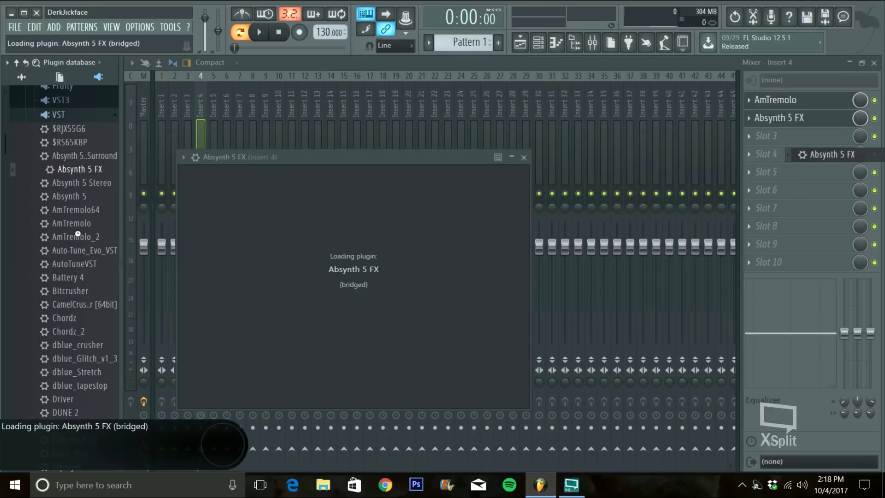
{"action": "left_click_drag", "start_coordinate": [74, 257], "coordinate": [792, 137]}
{"action": "left_click_drag", "start_coordinate": [74, 338], "coordinate": [778, 155]}
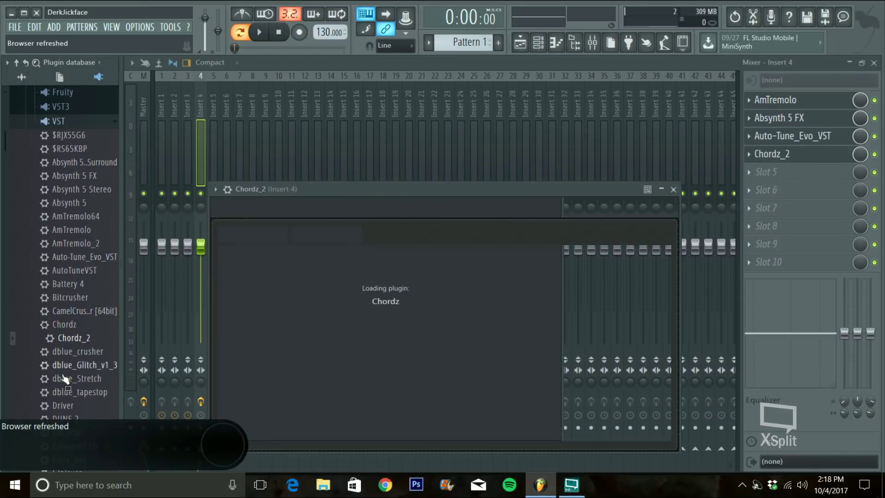
{"action": "left_click_drag", "start_coordinate": [648, 349], "coordinate": [783, 172]}
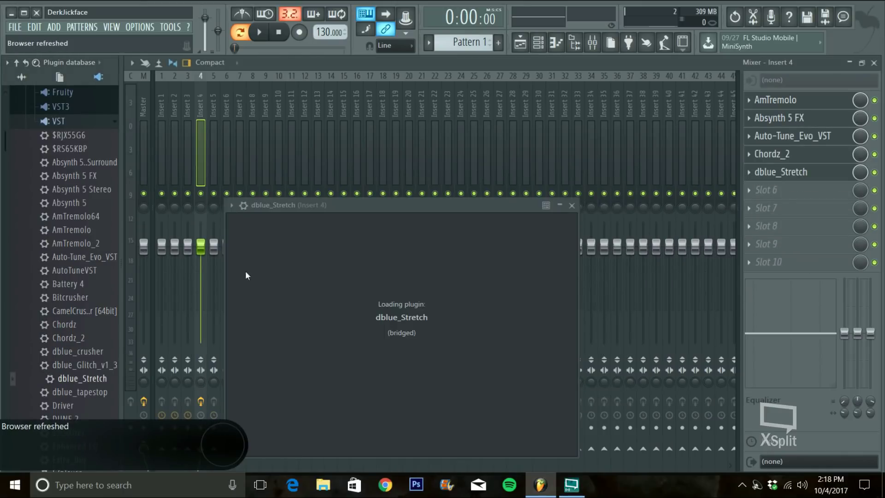
{"action": "scroll", "coordinate": [69, 369], "scroll_direction": "down", "scroll_amount": 4}
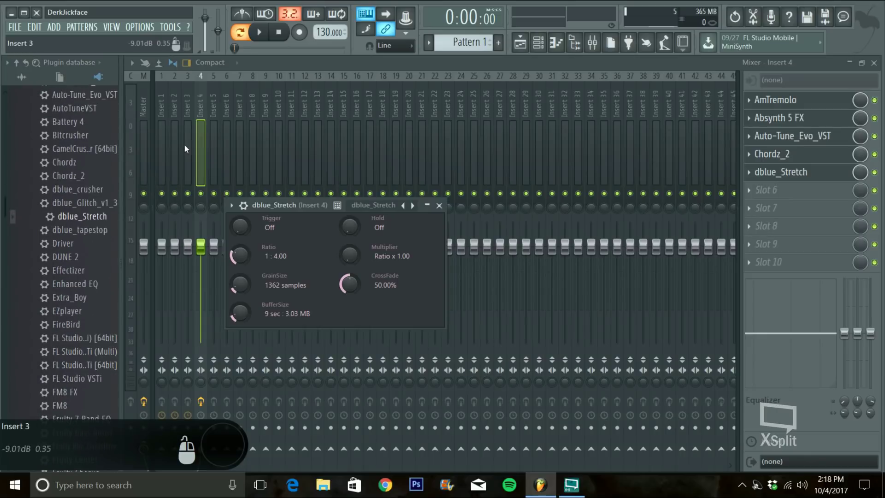
{"action": "left_click", "coordinate": [165, 142]}
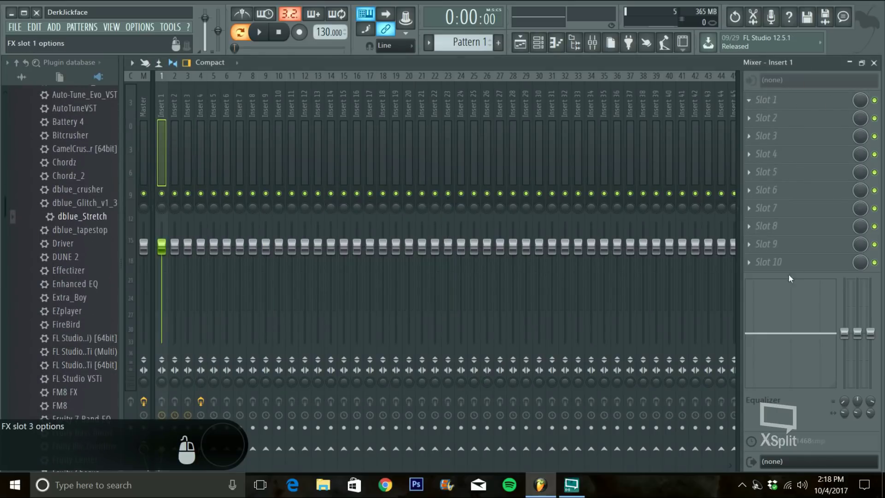
Step: Step through Inserts 2 and 3, then collapse the tree and expand the favorite Effects folder
{"action": "left_click", "coordinate": [174, 157]}
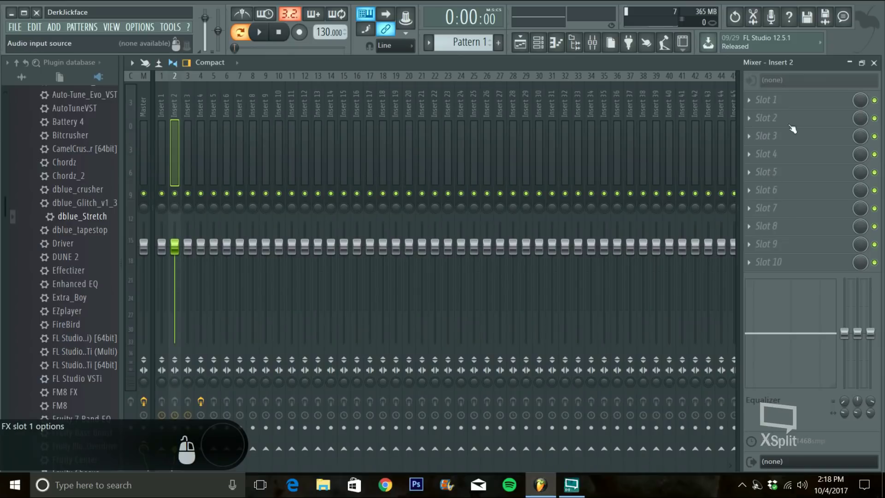
{"action": "left_click", "coordinate": [189, 153]}
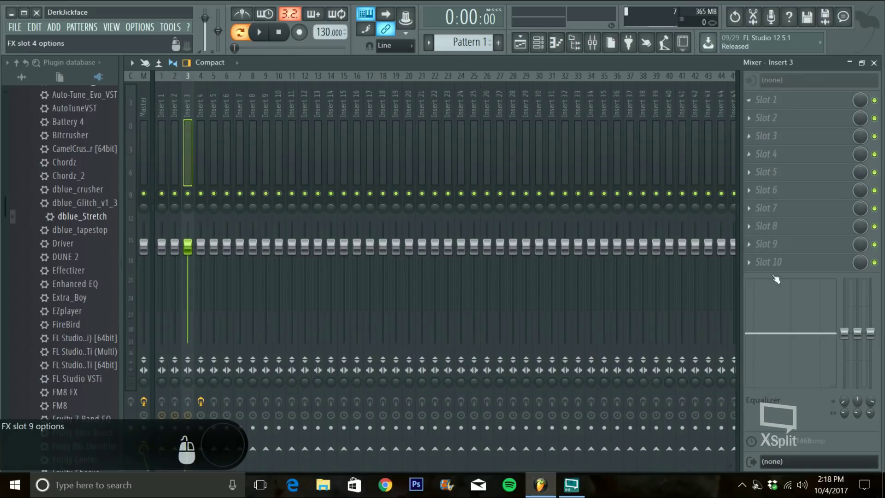
{"action": "scroll", "coordinate": [30, 183], "scroll_direction": "up", "scroll_amount": 6}
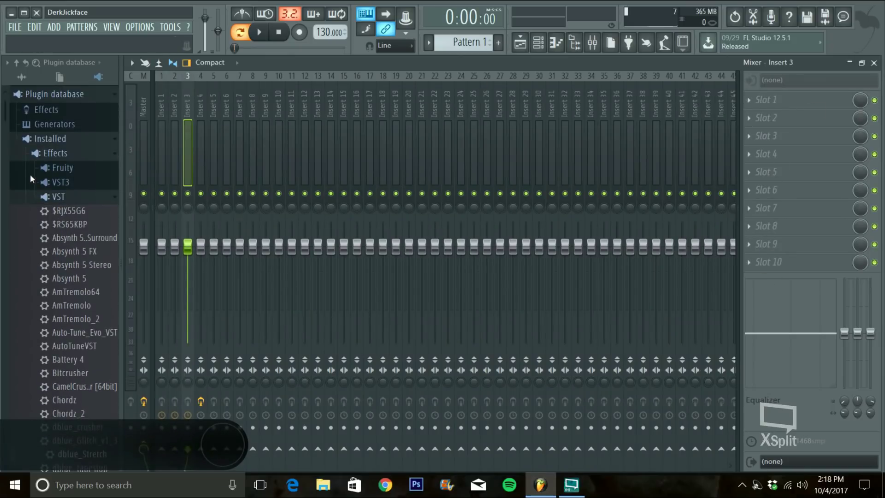
{"action": "left_click", "coordinate": [70, 153]}
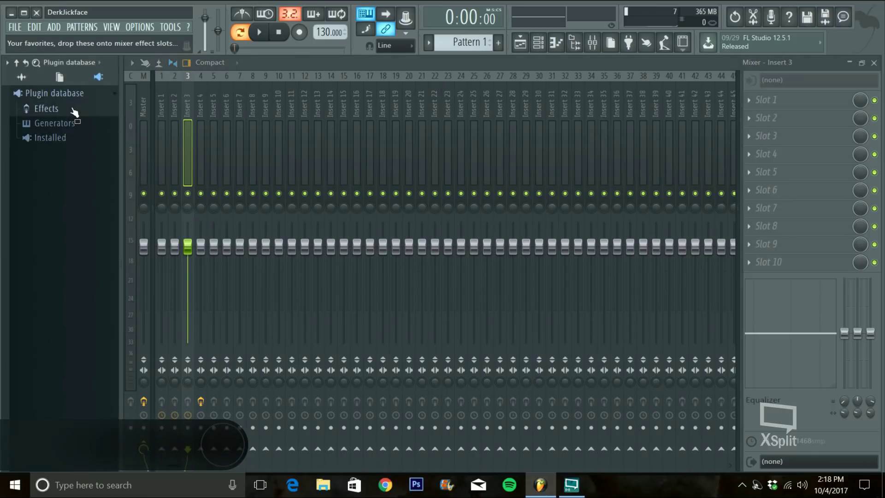
{"action": "left_click", "coordinate": [71, 111]}
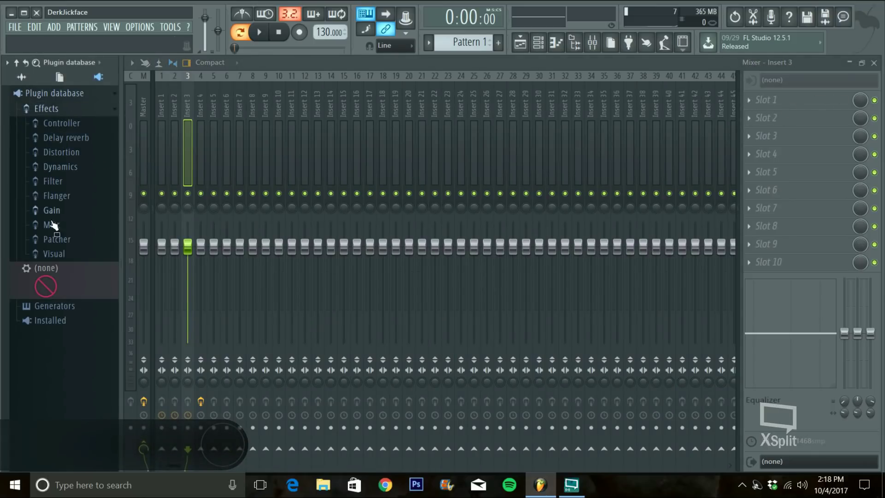
Step: Select mixer Insert 1, whose ten effect slots are all empty
{"action": "left_click", "coordinate": [770, 97]}
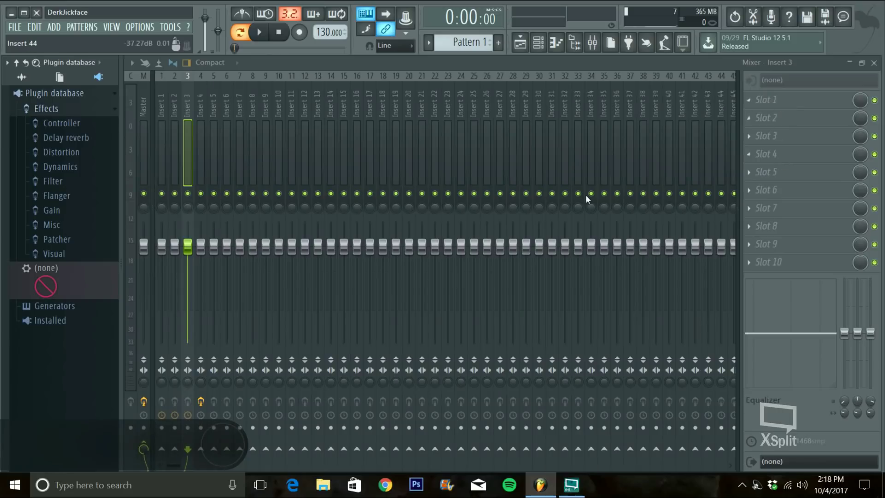
{"action": "left_click", "coordinate": [151, 144]}
{"action": "left_click", "coordinate": [161, 146]}
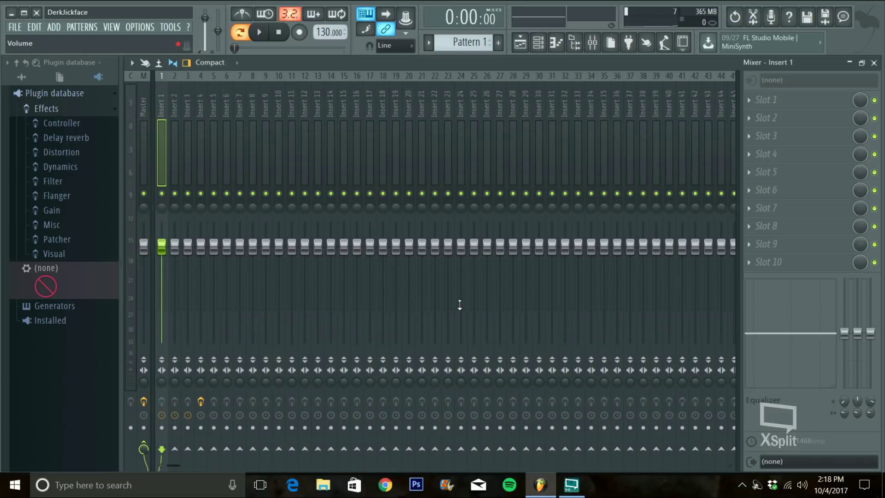
Step: Collapse the Effects favorites folder and switch the browser to the All view, from Current project to User
{"action": "left_click", "coordinate": [89, 109]}
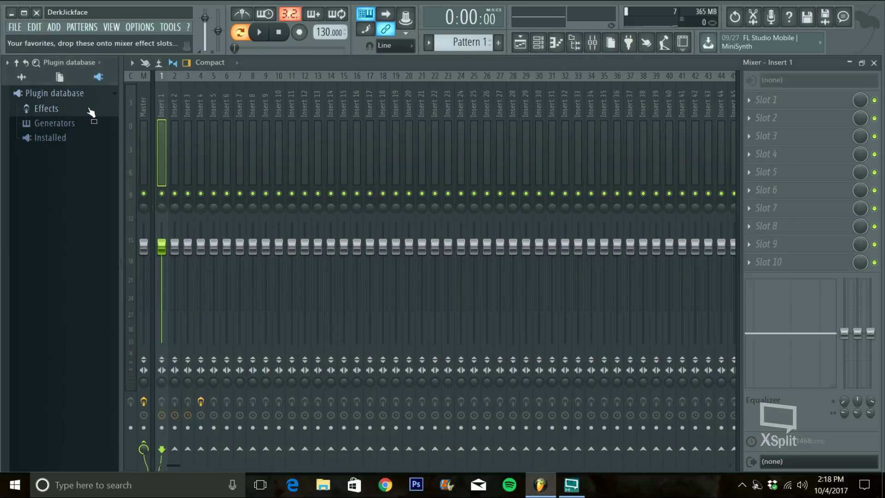
{"action": "left_click", "coordinate": [21, 77]}
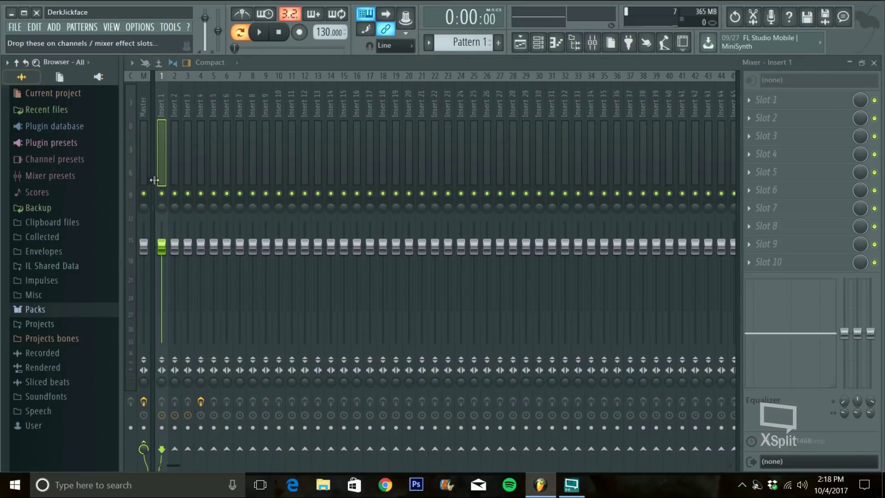